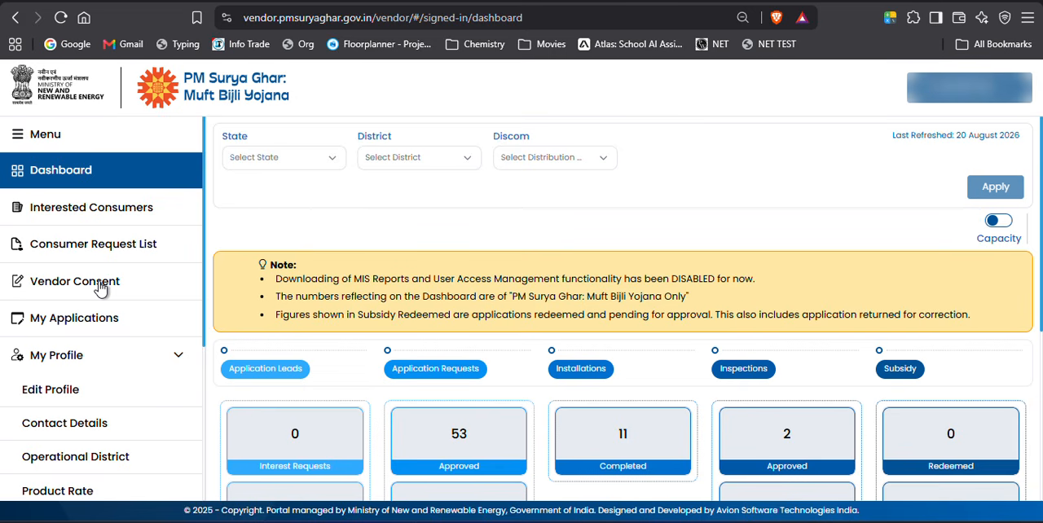
# Open the pending 3.000 kWp application in Vendor Consent and accept it.
pyautogui.click(123, 277)
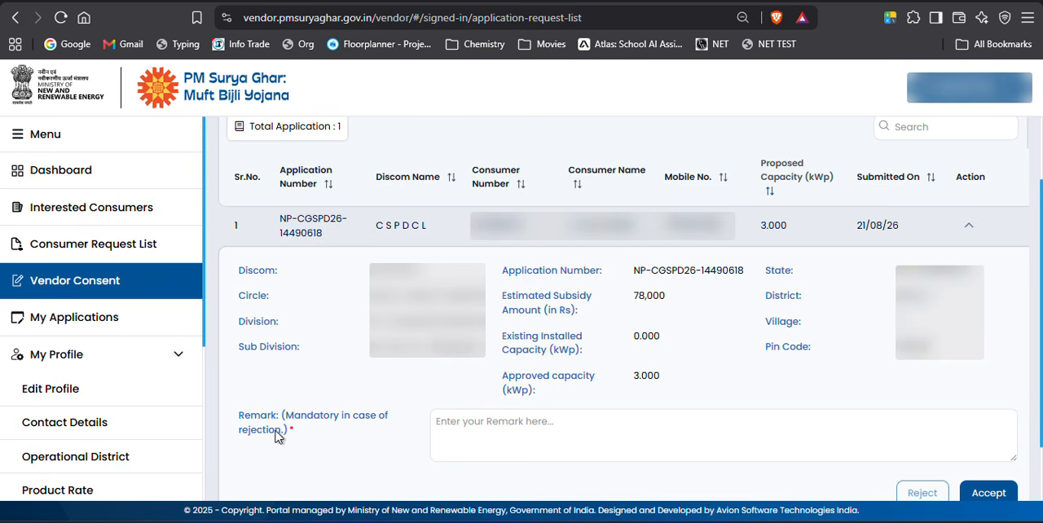
pyautogui.click(482, 430)
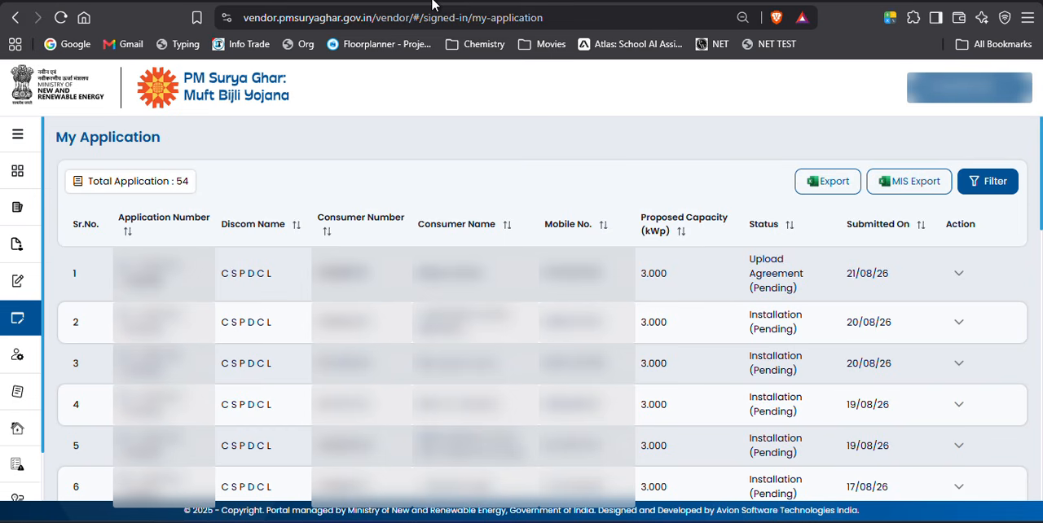
# Expand the first application in My Applications and open its Upload Agreement form.
pyautogui.click(17, 136)
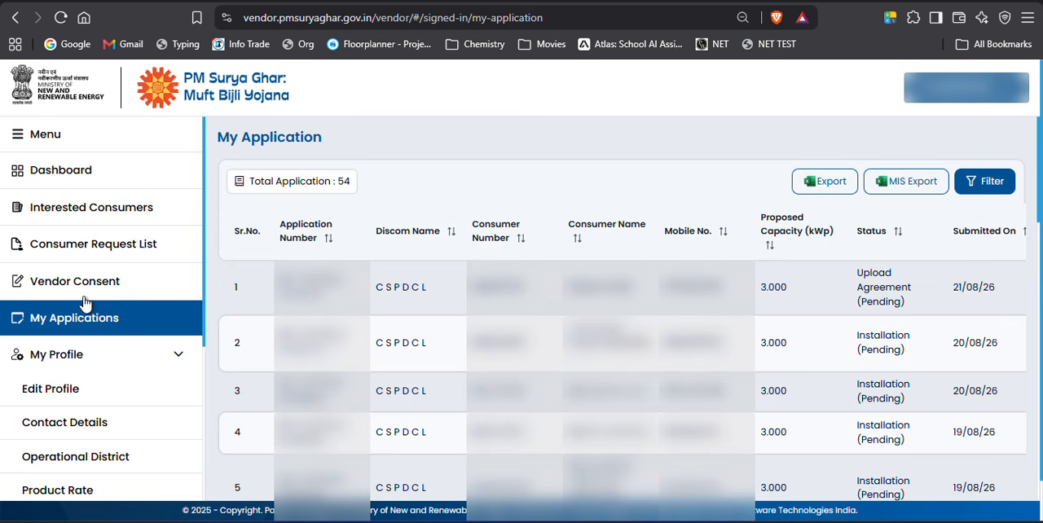
pyautogui.click(37, 136)
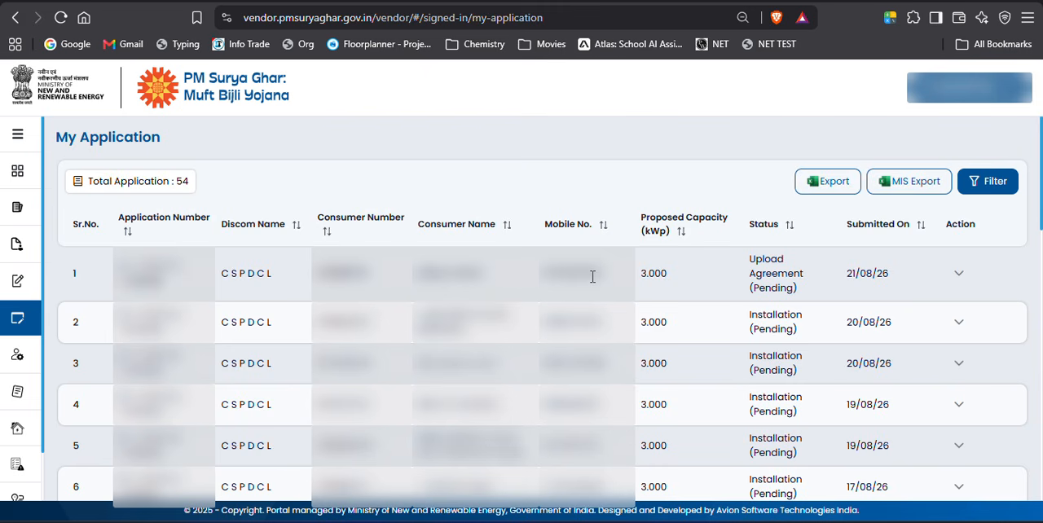
pyautogui.click(959, 278)
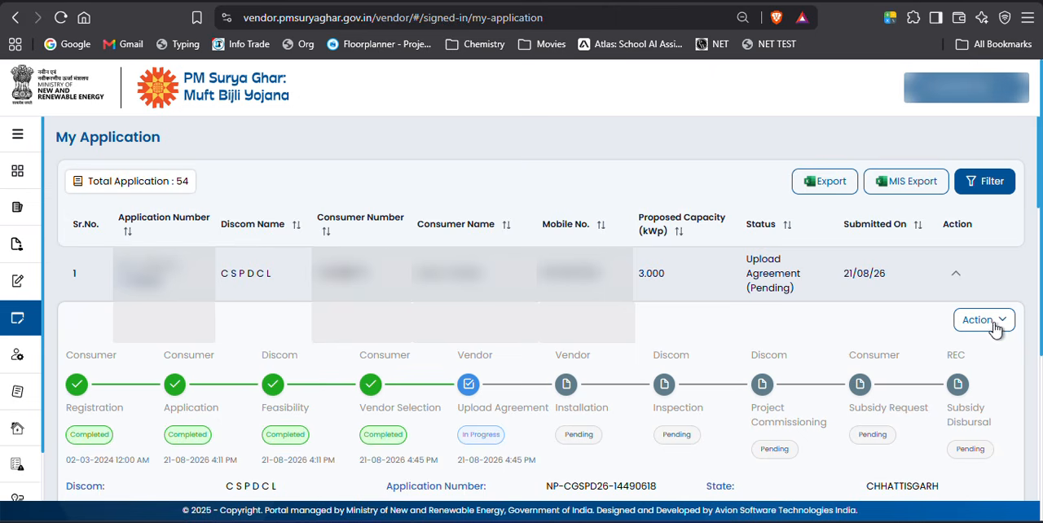
pyautogui.click(994, 327)
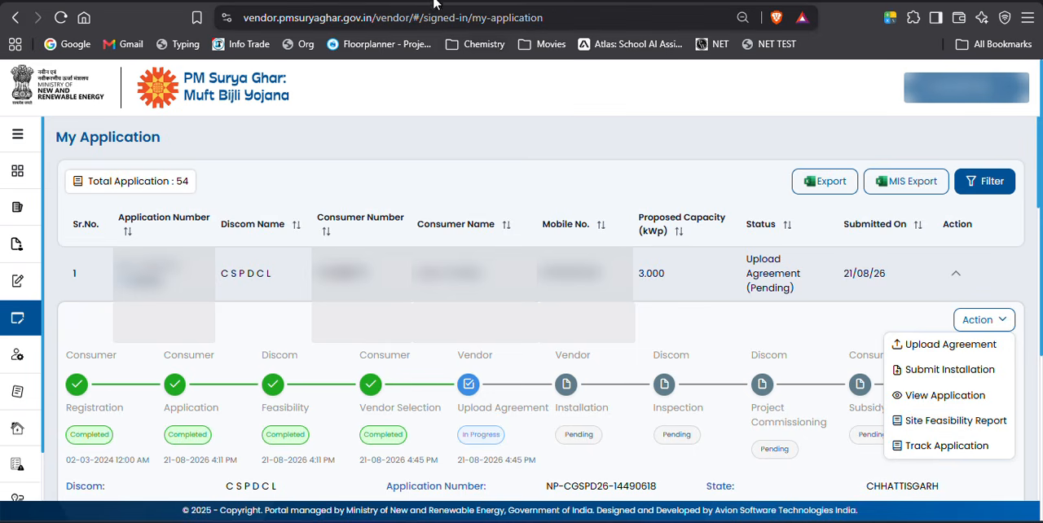
pyautogui.click(438, 2)
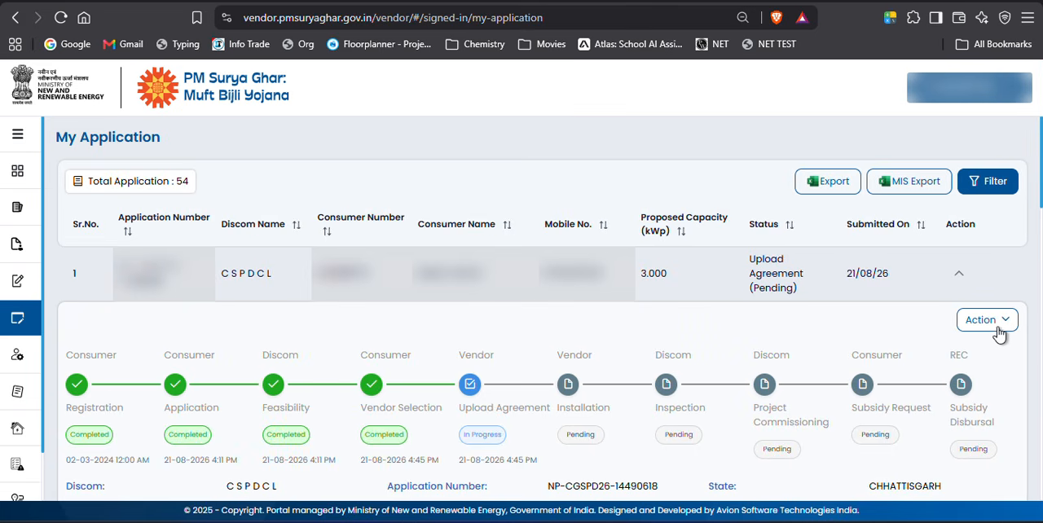
pyautogui.click(999, 326)
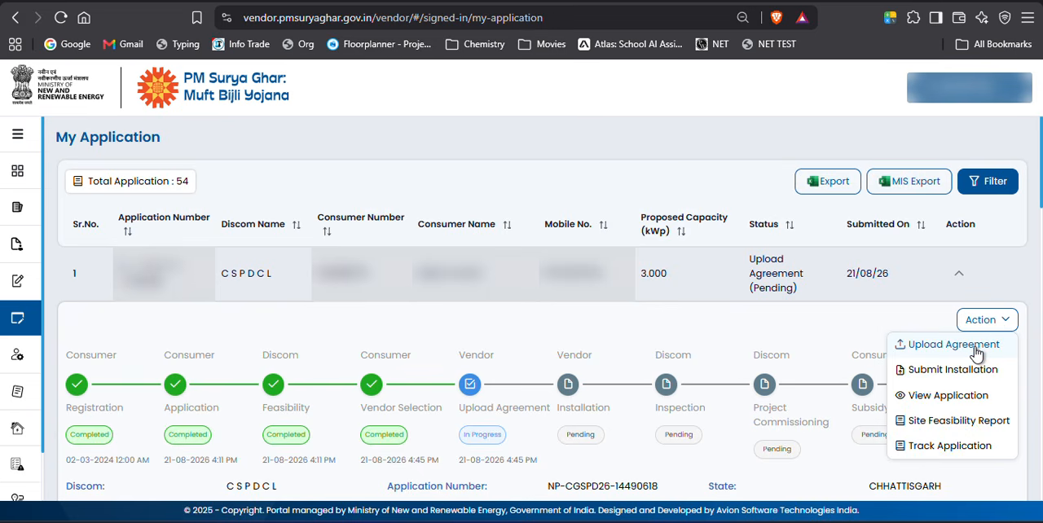
pyautogui.click(976, 352)
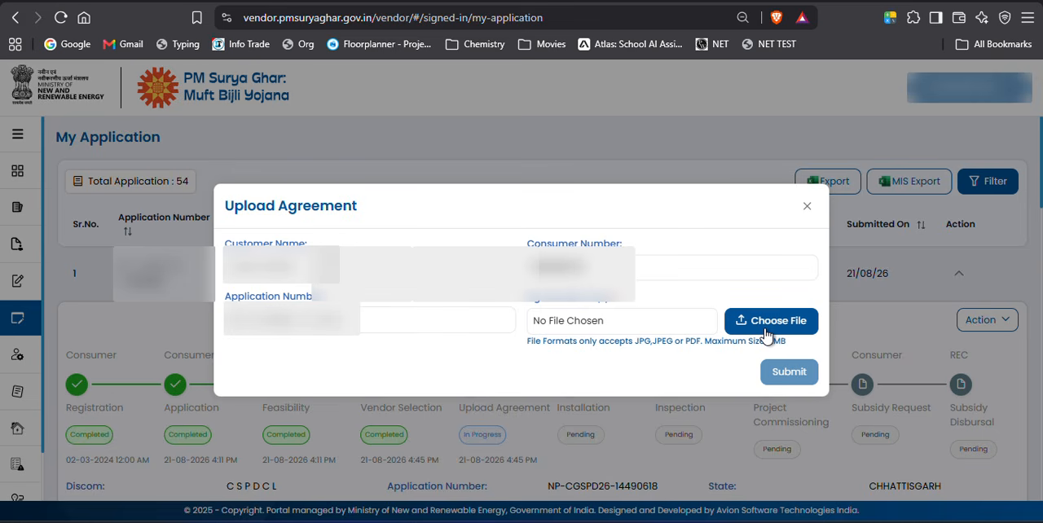
# Attach the agreement file to the first application and submit it.
pyautogui.click(764, 330)
pyautogui.doubleClick(440, 3)
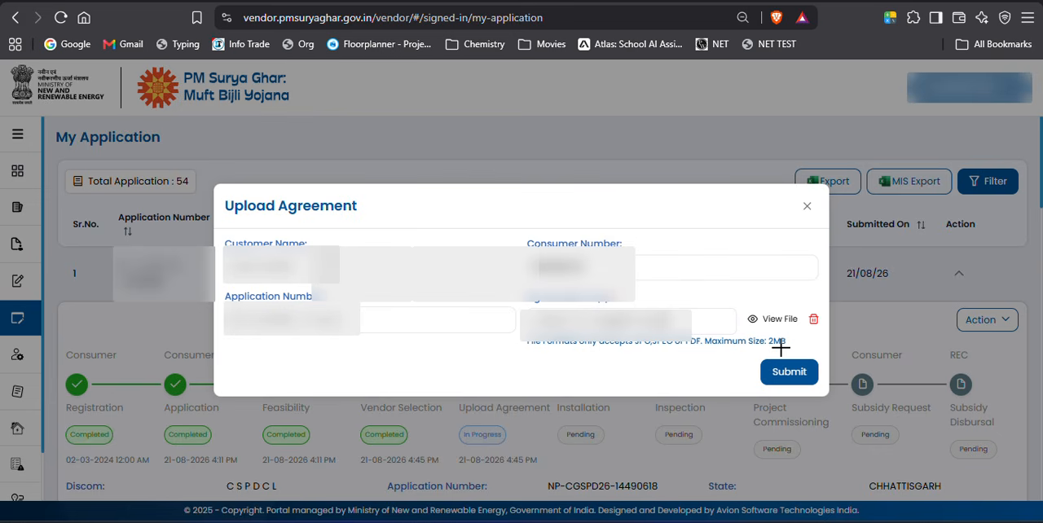
pyautogui.click(789, 371)
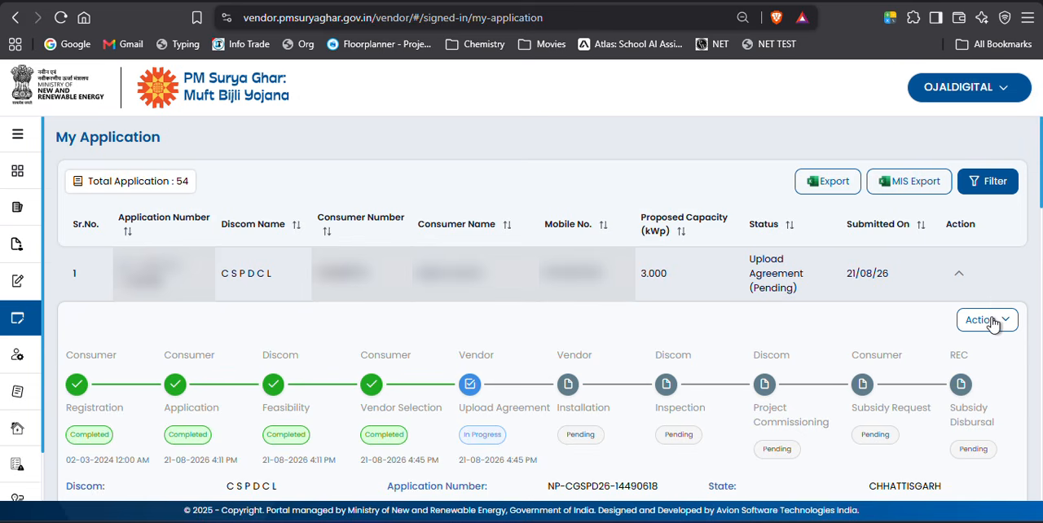
# Open the Site Feasibility Report form for the first application and look through its fields.
pyautogui.click(991, 322)
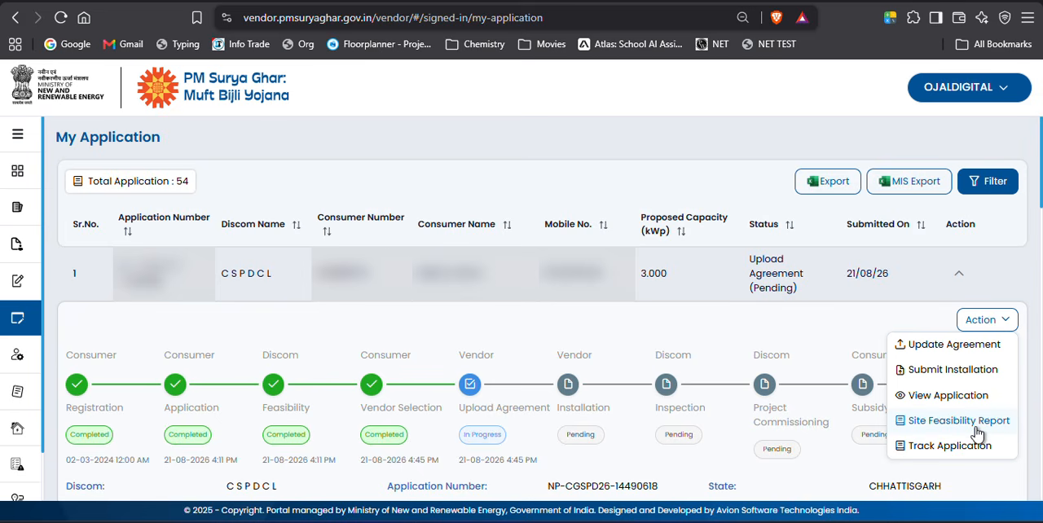
pyautogui.click(976, 427)
pyautogui.press('ctrl')
pyautogui.press('ctrl')
pyautogui.click(967, 420)
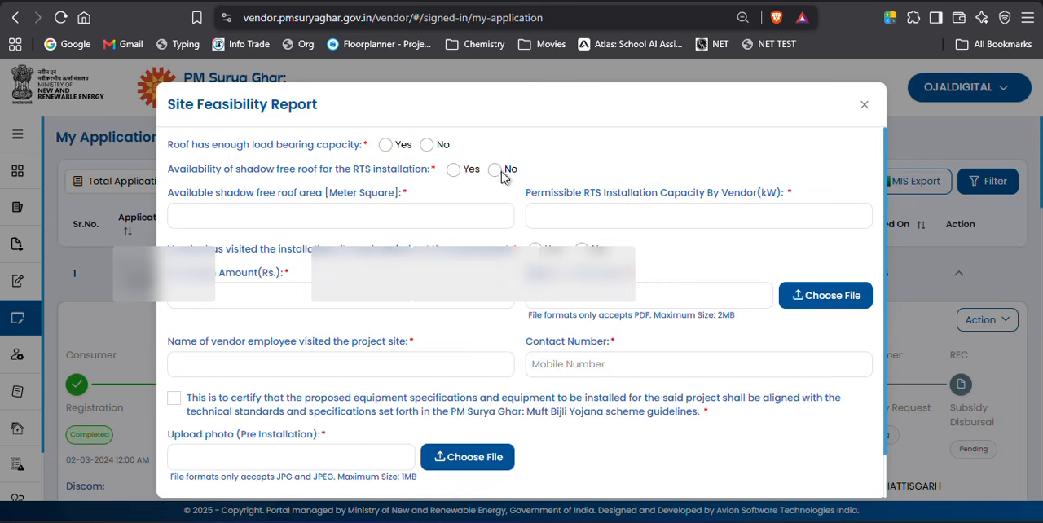
pyautogui.scroll(-1, 364, 155)
pyautogui.scroll(1, 365, 159)
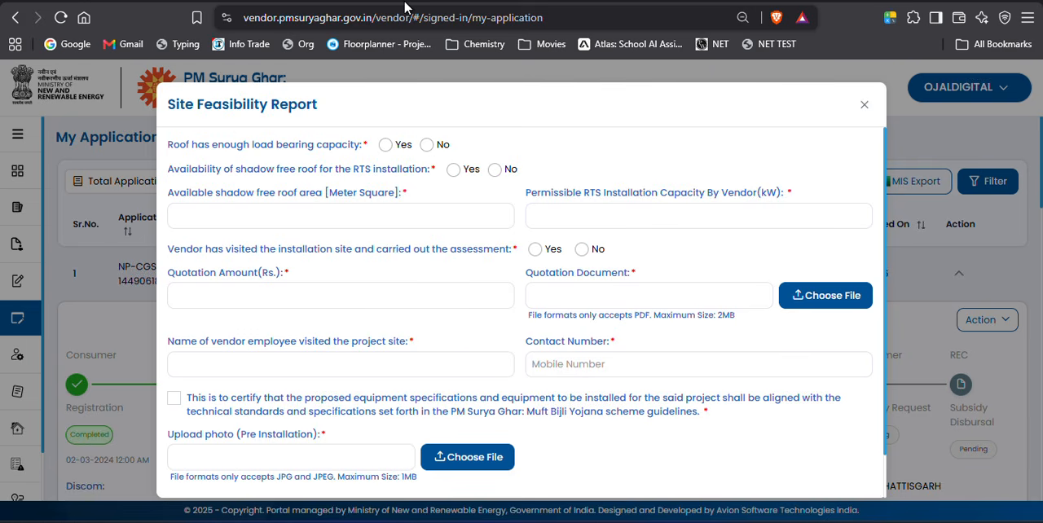
# Answer Yes for the roof's load bearing capacity and for shadow free roof availability.
pyautogui.click(397, 150)
pyautogui.click(343, 151)
pyautogui.click(384, 146)
pyautogui.click(454, 171)
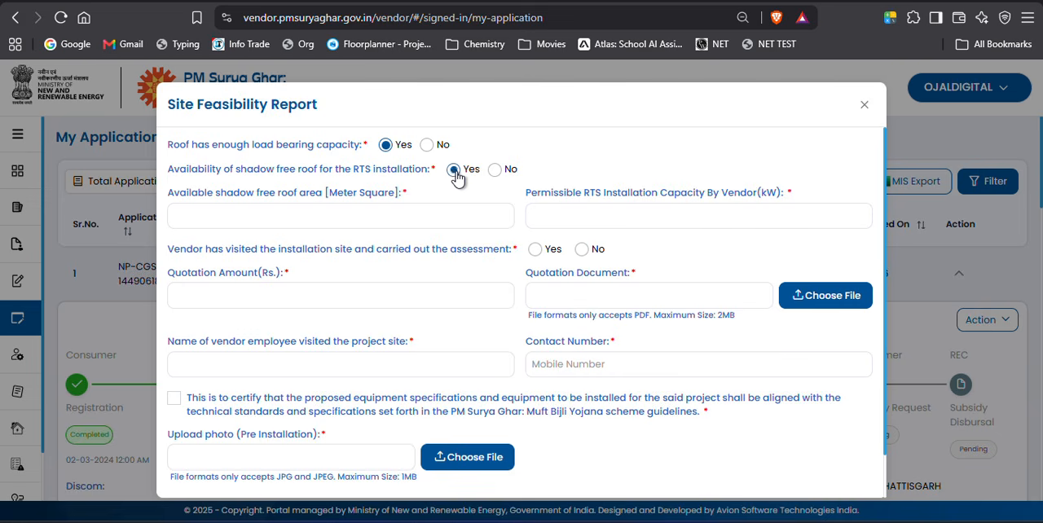
# Enter 300 square metres of shadow free roof area and 3.0 kW of permissible RTS installation capacity.
pyautogui.click(346, 214)
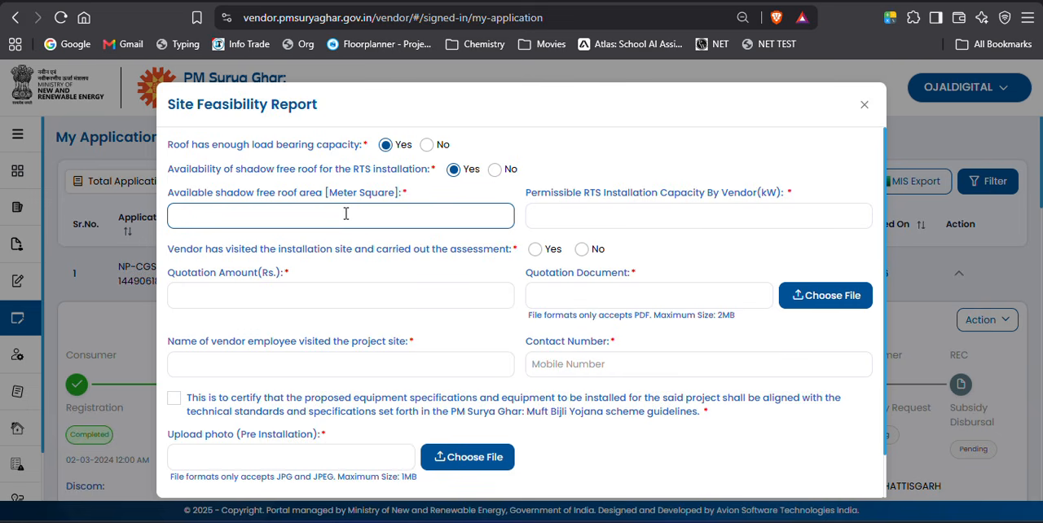
pyautogui.write('300')
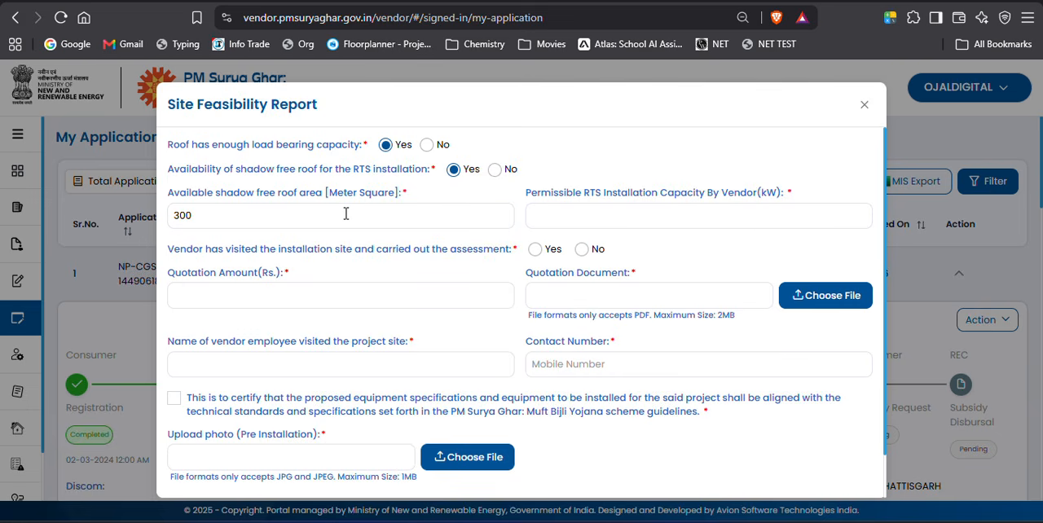
pyautogui.click(594, 224)
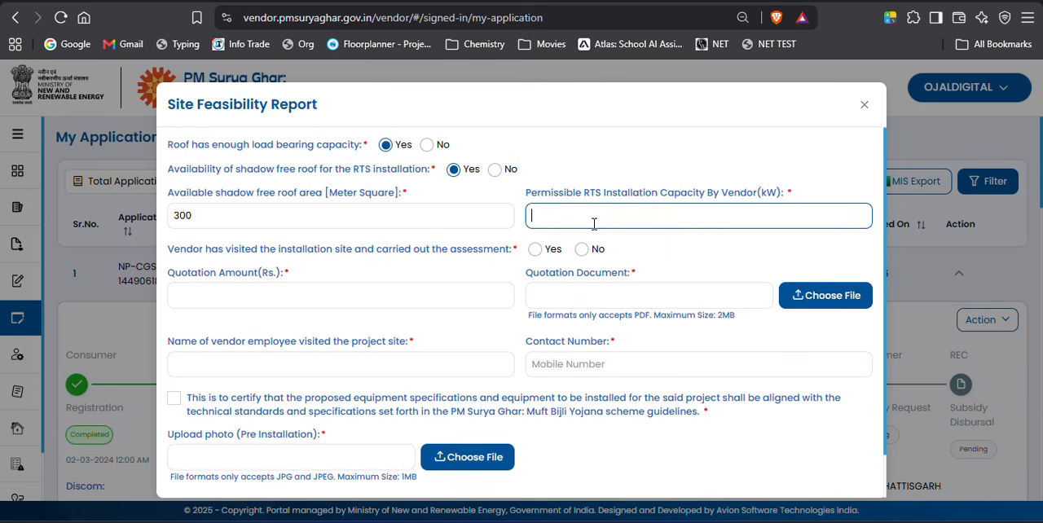
pyautogui.write('3.0')
pyautogui.press('Tab')
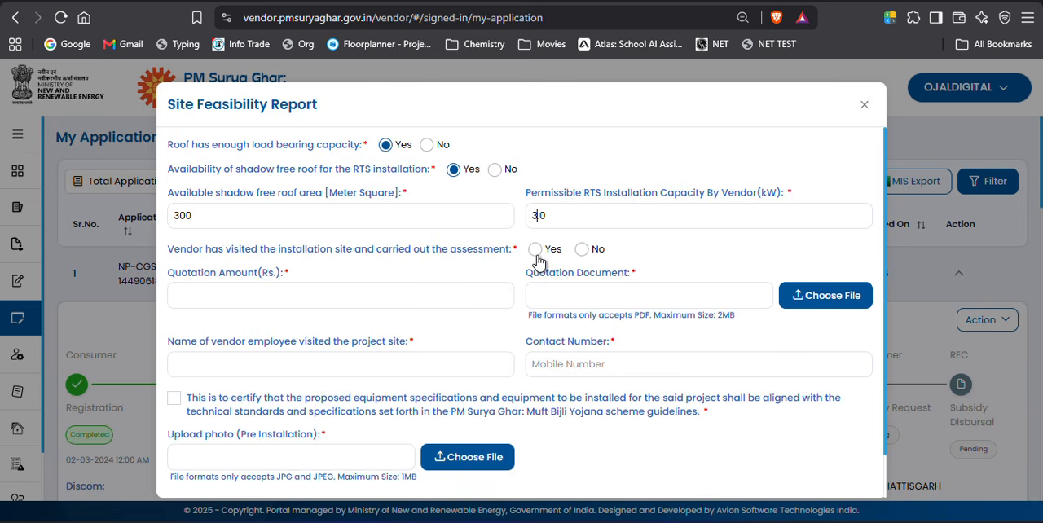
# Answer Yes to the vendor's site visit and assessment, and go through the quotation and employee name fields.
pyautogui.click(535, 250)
pyautogui.click(397, 307)
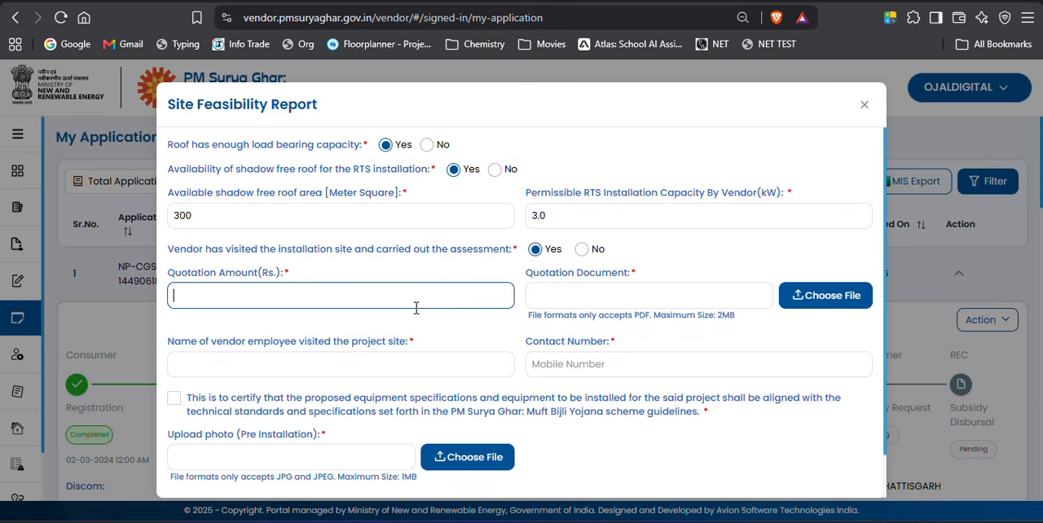
pyautogui.click(402, 356)
pyautogui.click(575, 290)
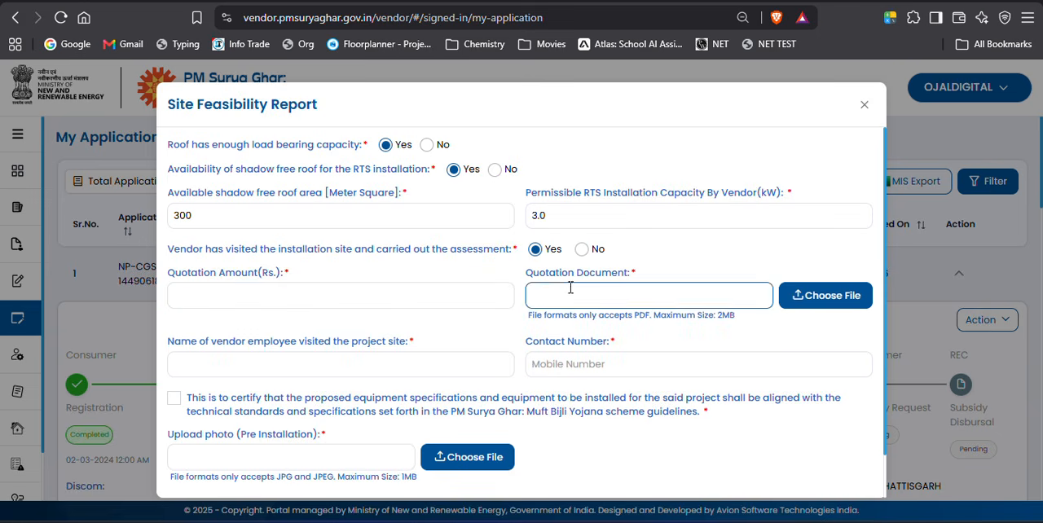
pyautogui.click(827, 297)
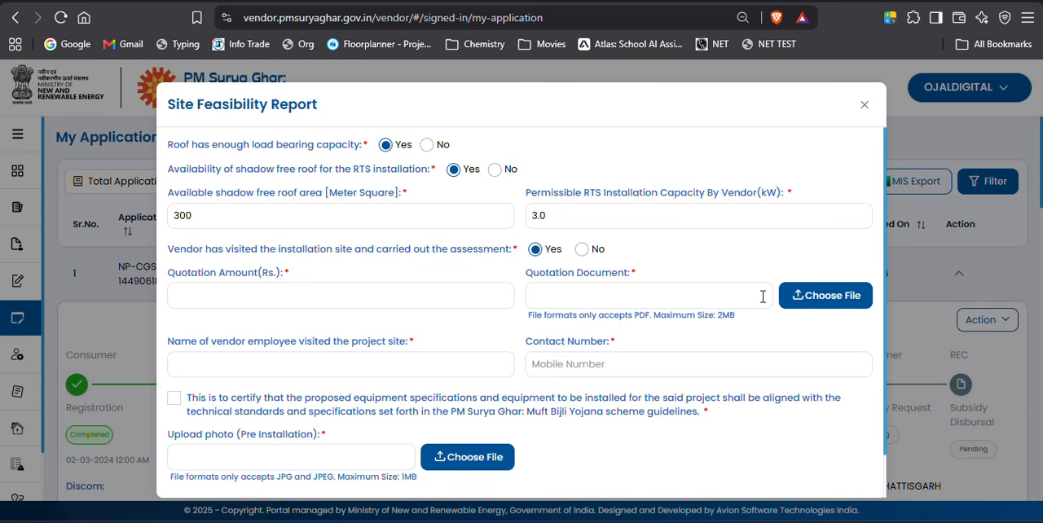
pyautogui.click(242, 358)
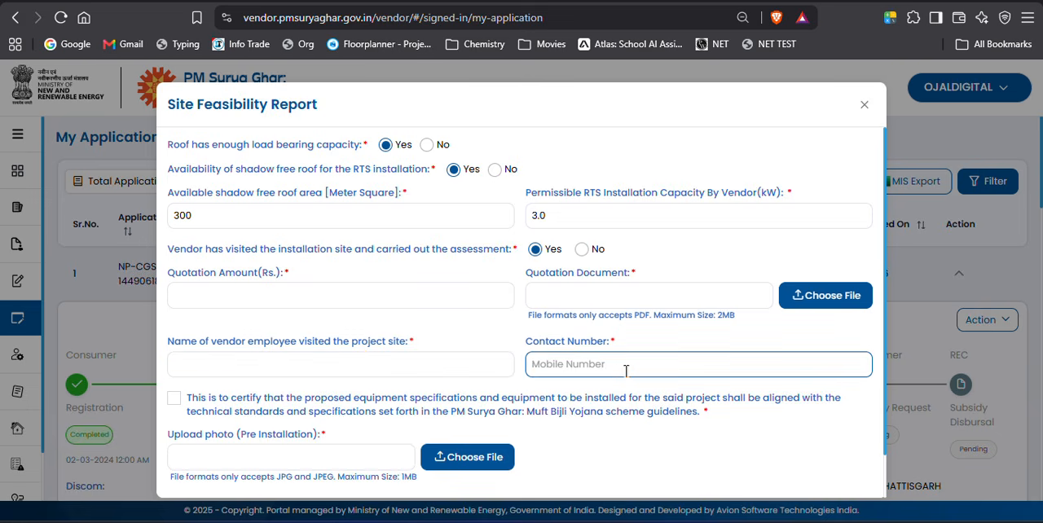
# Complete the quotation amount and document, the employee's name and contact number, tick the certification, and attach Site Image.jpeg as the pre-installation photo.
pyautogui.scroll(-1, 269, 414)
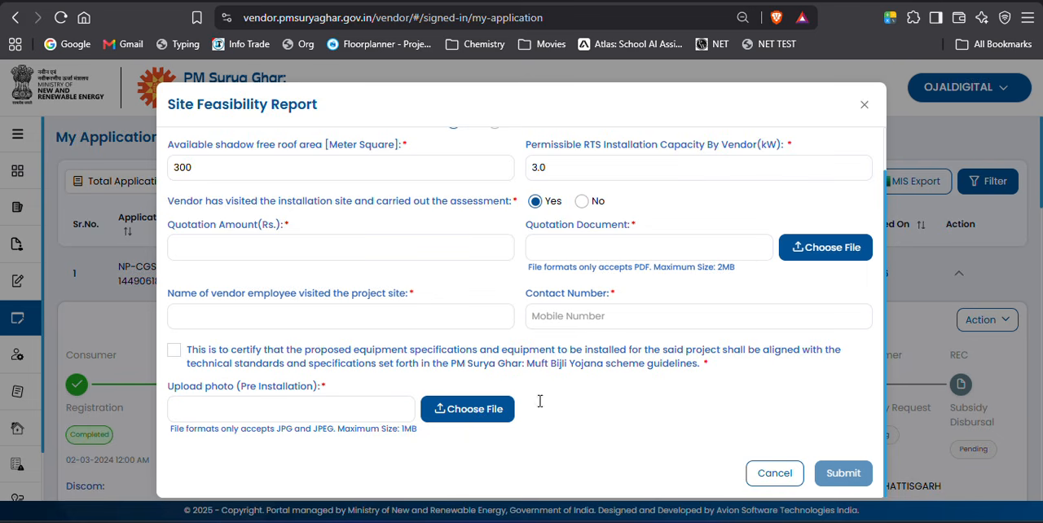
pyautogui.click(439, 5)
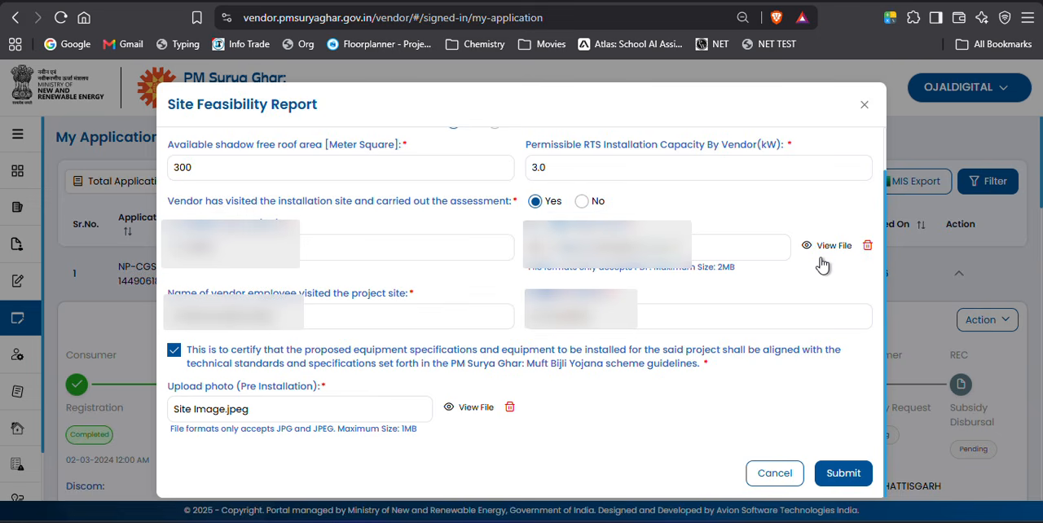
pyautogui.click(281, 323)
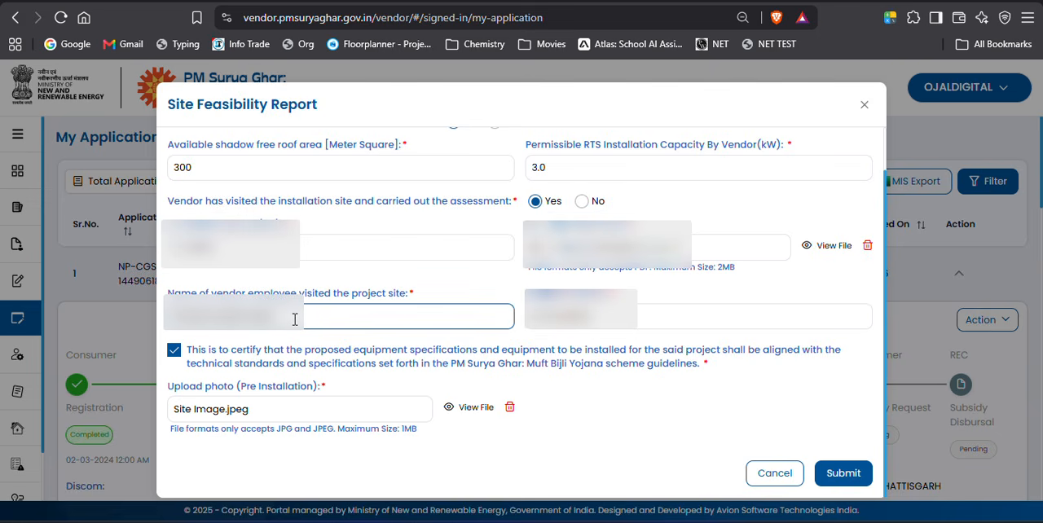